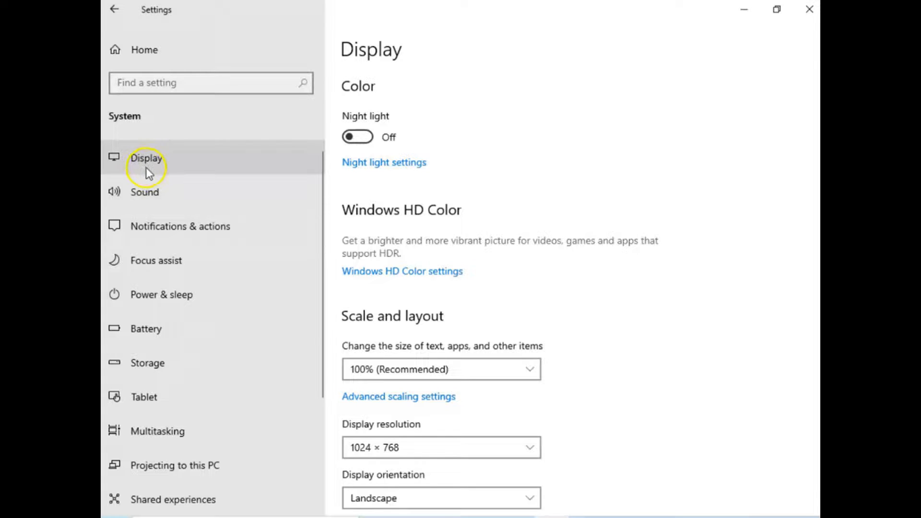
- Switch the Night light on and back off
left_click(365, 138)
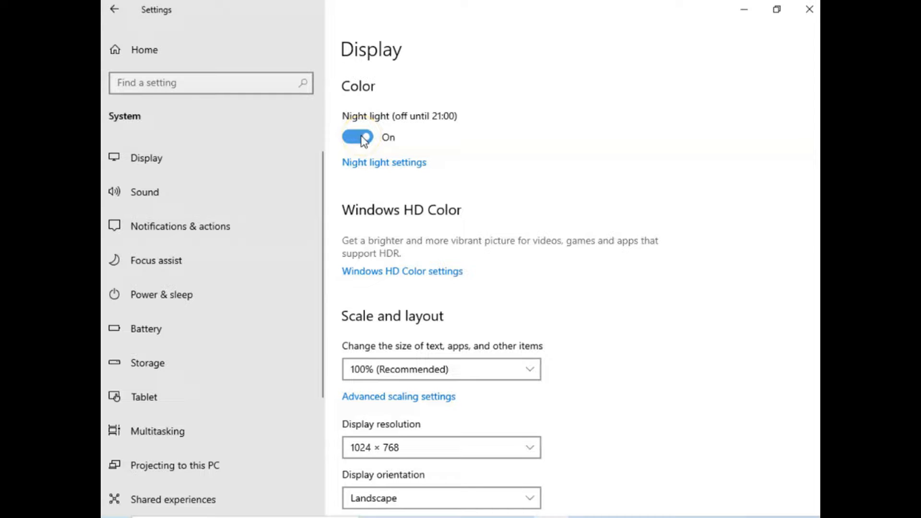
left_click(365, 138)
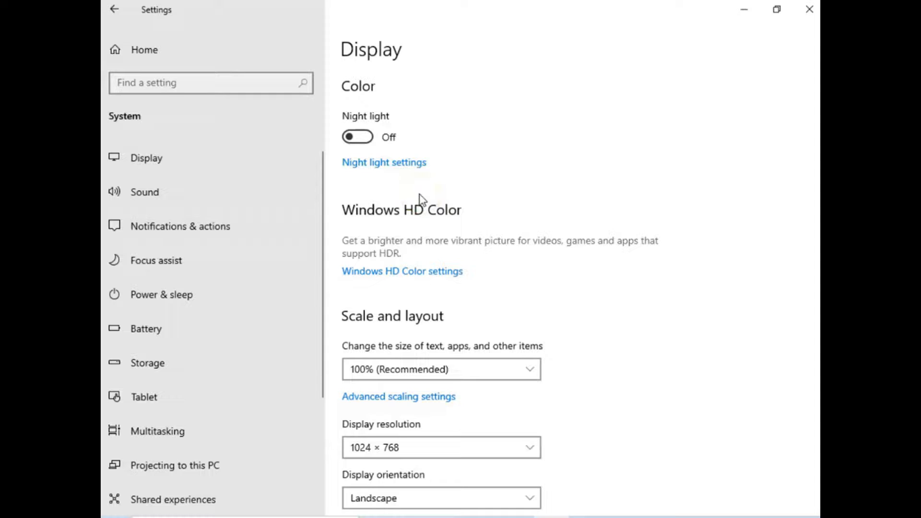
- Check the Windows HD Color settings and the available choices for text and app scaling, display resolution and display orientation
left_click(411, 264)
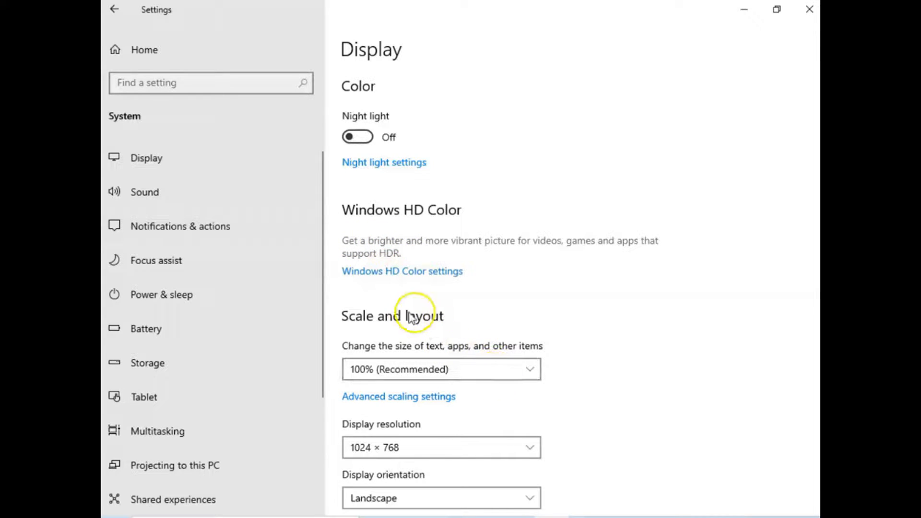
scroll(410, 317, "down", 2)
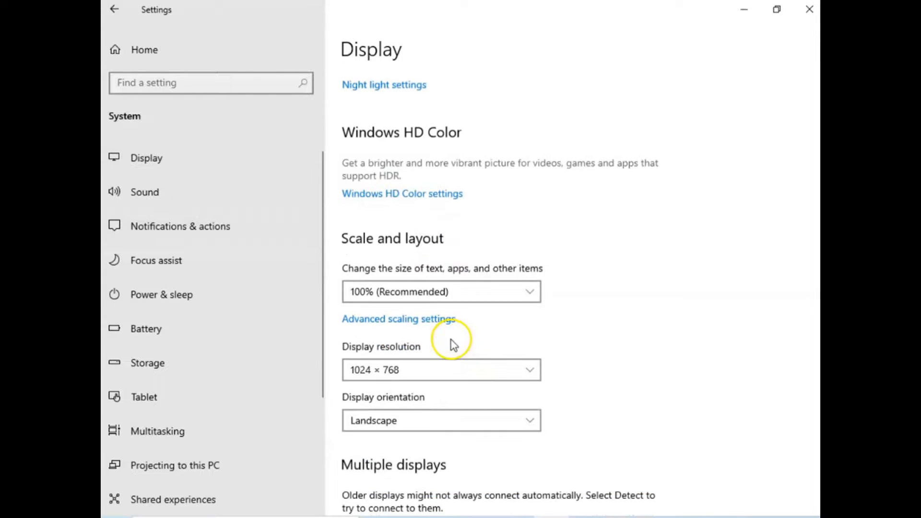
left_click(470, 300)
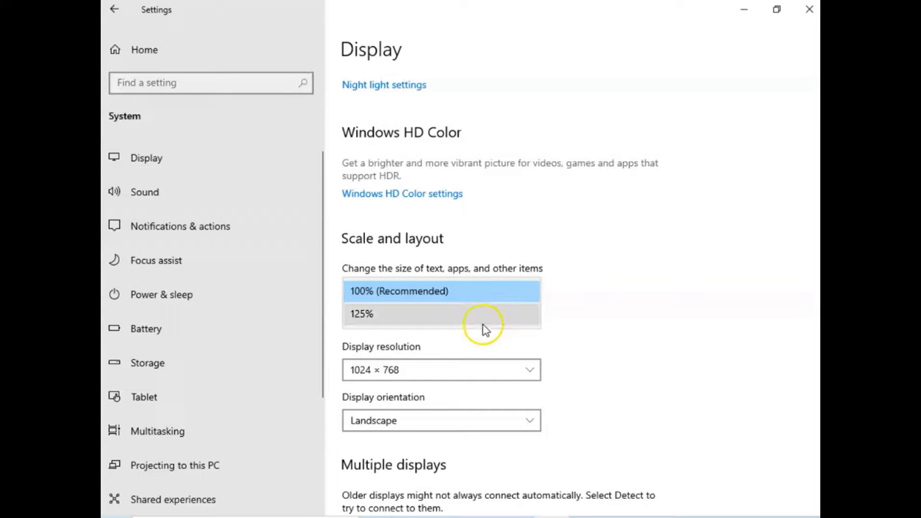
left_click(591, 304)
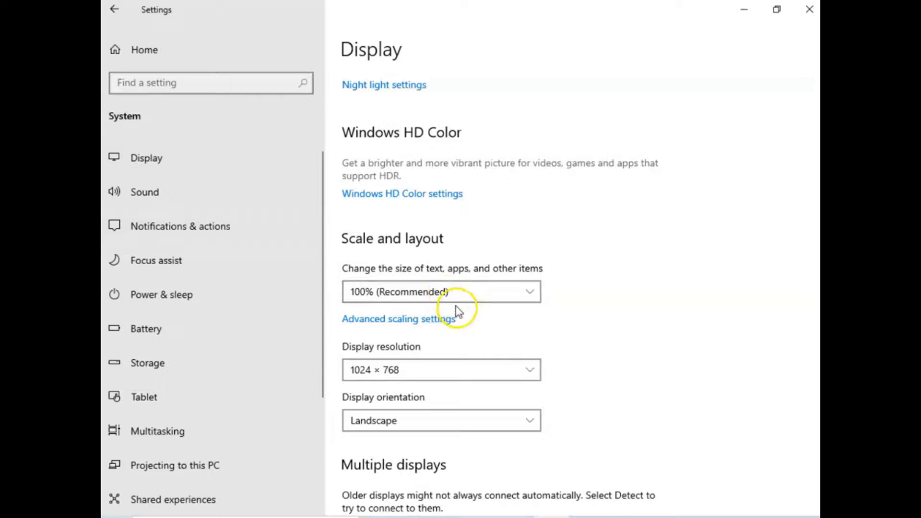
left_click(454, 366)
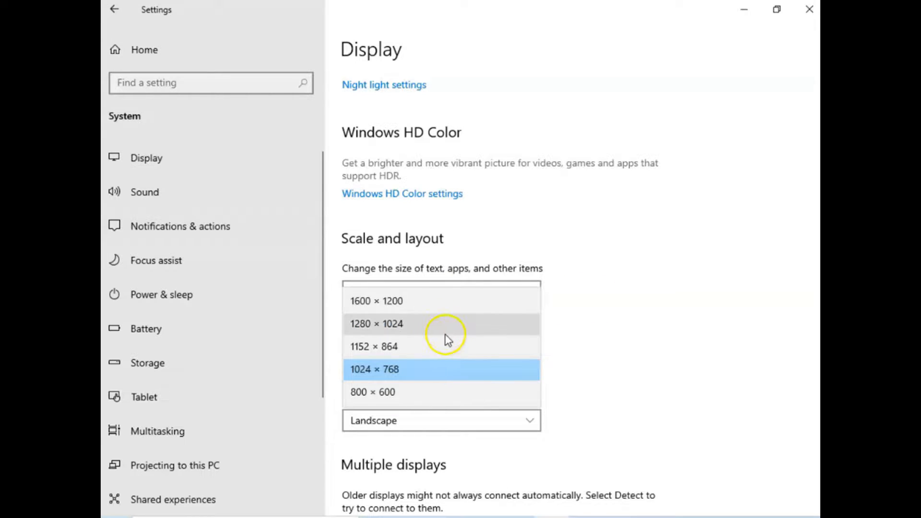
left_click(715, 317)
left_click(459, 420)
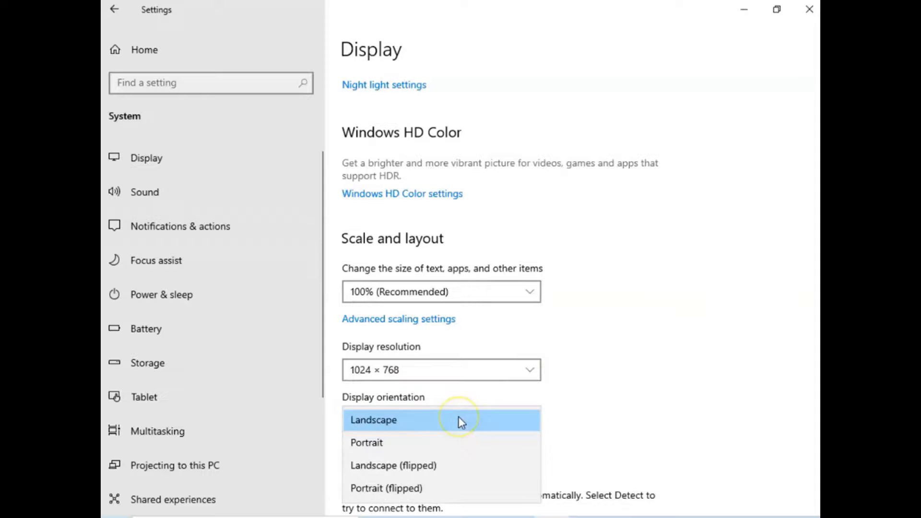
left_click(658, 391)
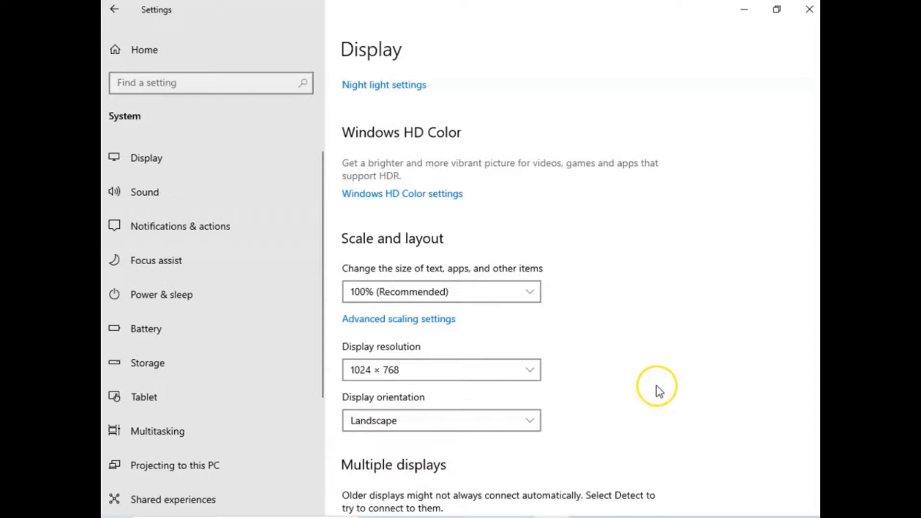
- Look through the whole Display page, including the multiple displays section, advanced display and graphics links, and web help
scroll(645, 388, "down", 3)
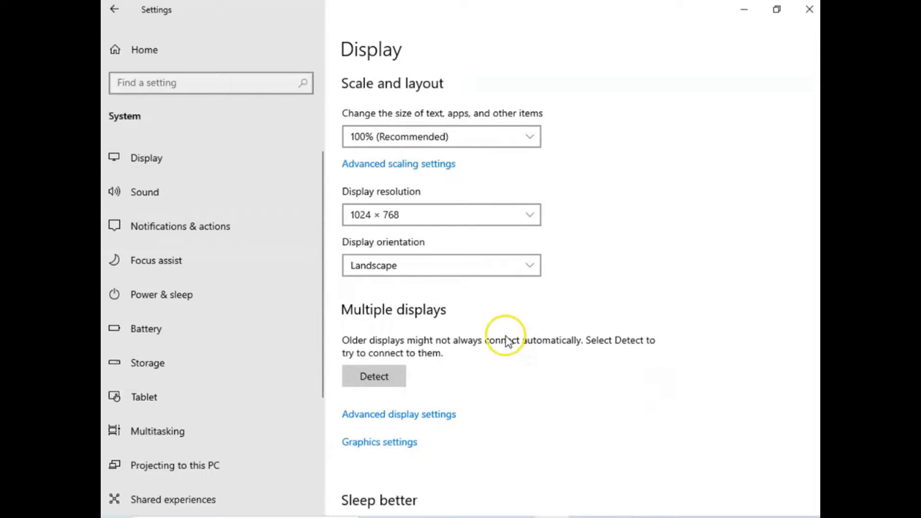
scroll(530, 366, "up", 5)
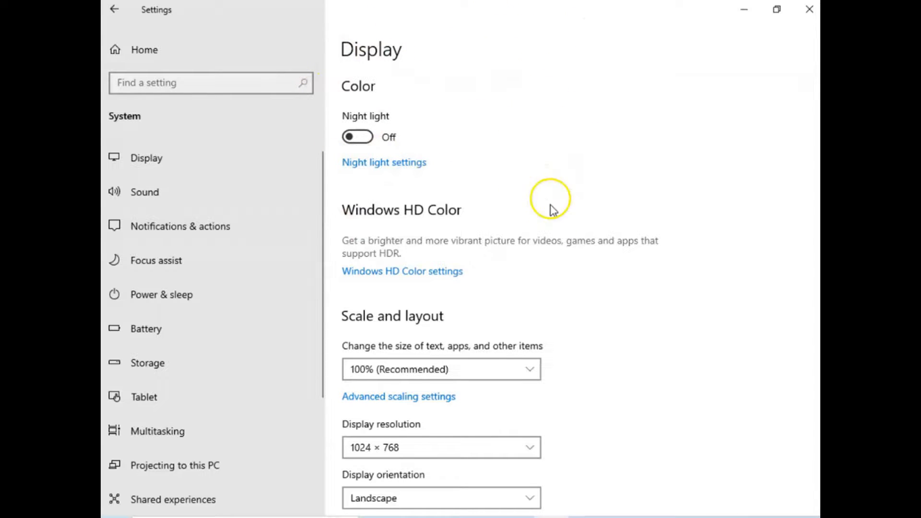
scroll(575, 312, "down", 10)
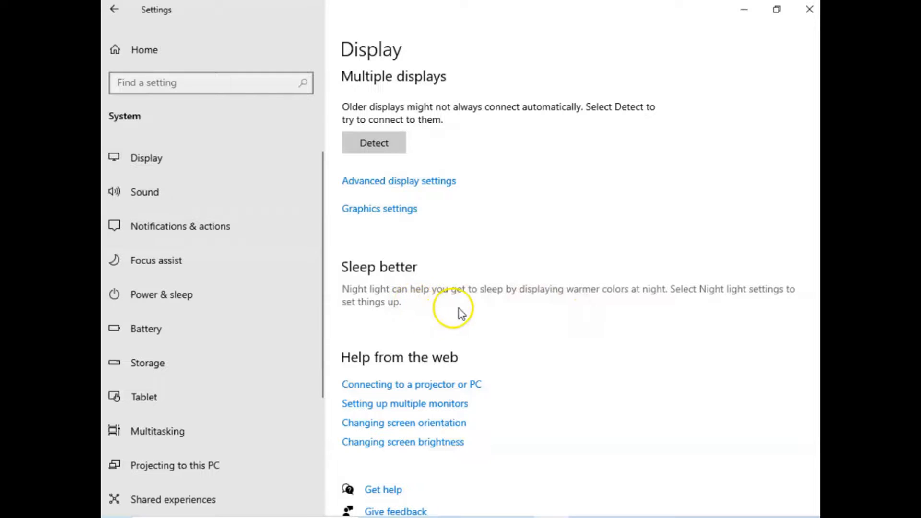
scroll(552, 251, "up", 10)
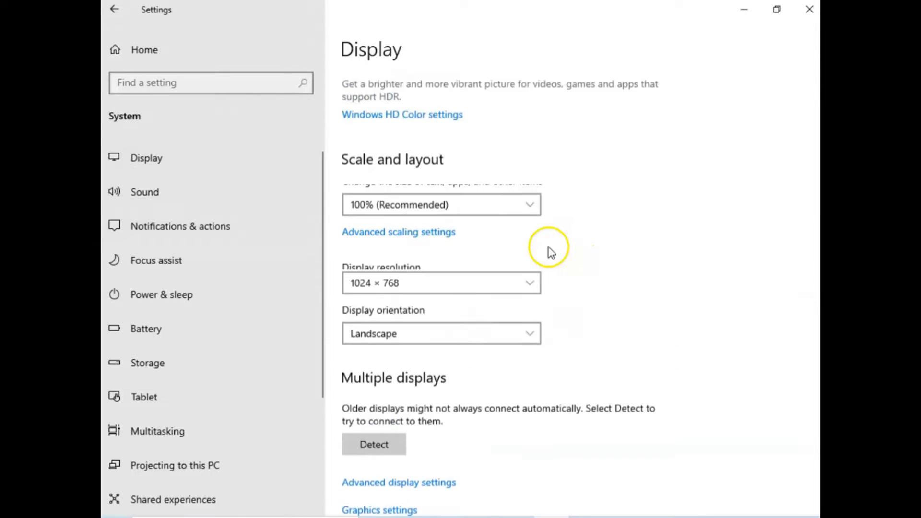
scroll(473, 283, "down", 9)
scroll(473, 283, "down", 1)
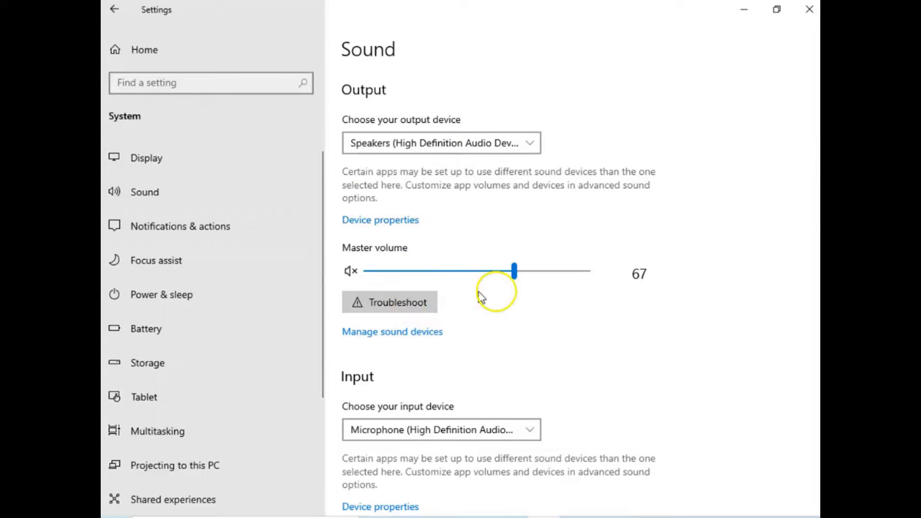
- Review the output, input and advanced options on the Sound page
scroll(447, 336, "down", 3)
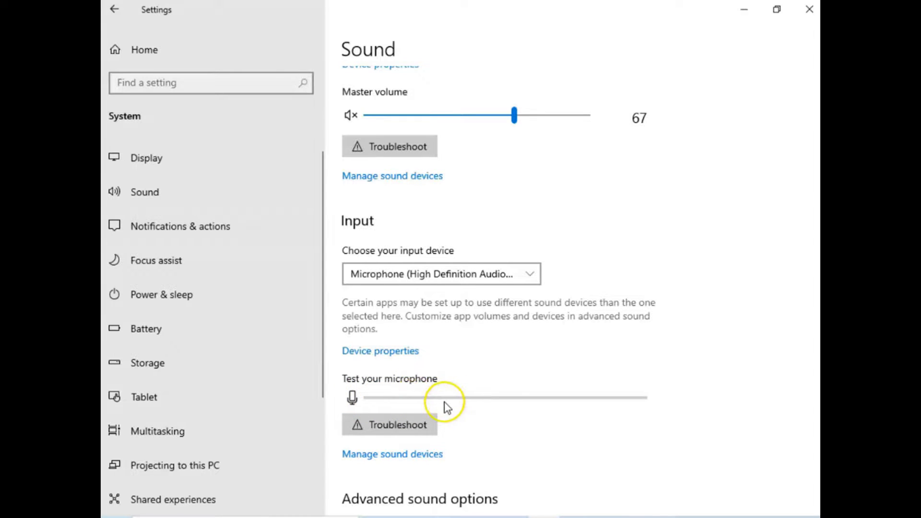
scroll(444, 401, "down", 3)
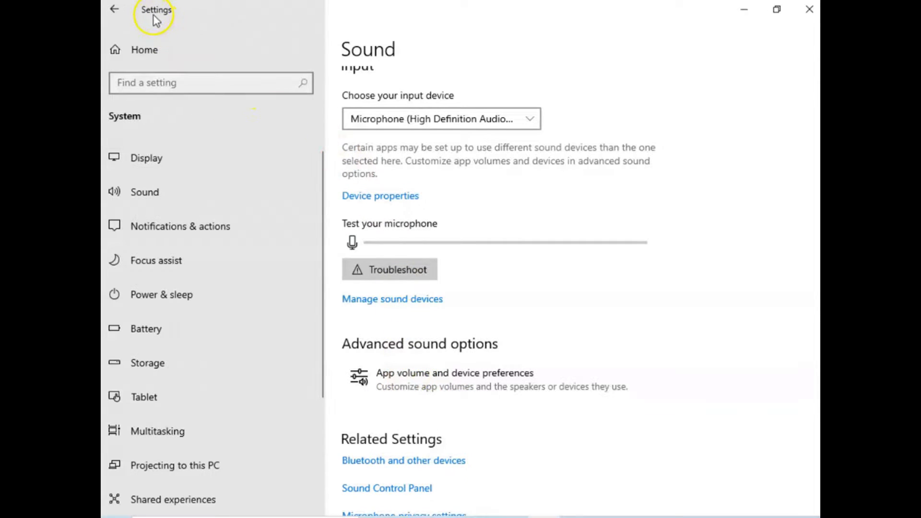
left_click(114, 7)
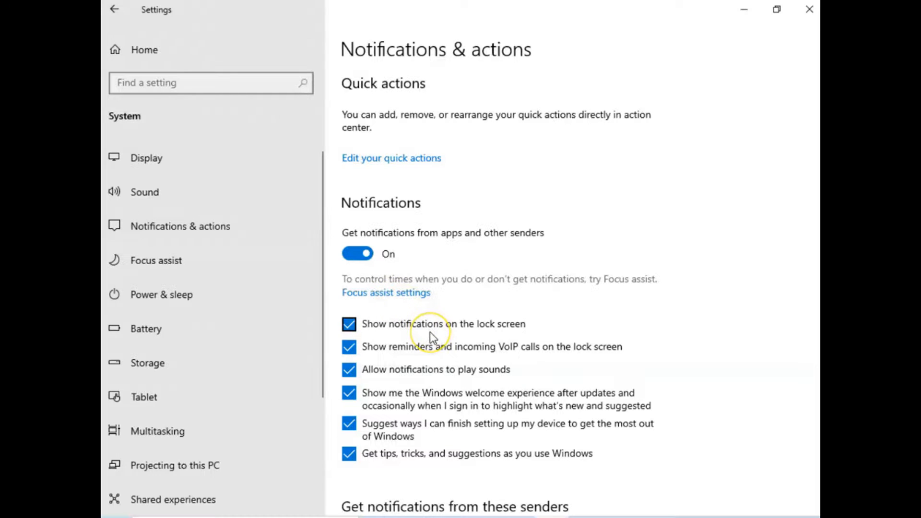
- Review the notification options and senders, plus the Focus assist modes and automatic rules
scroll(430, 332, "down", 2)
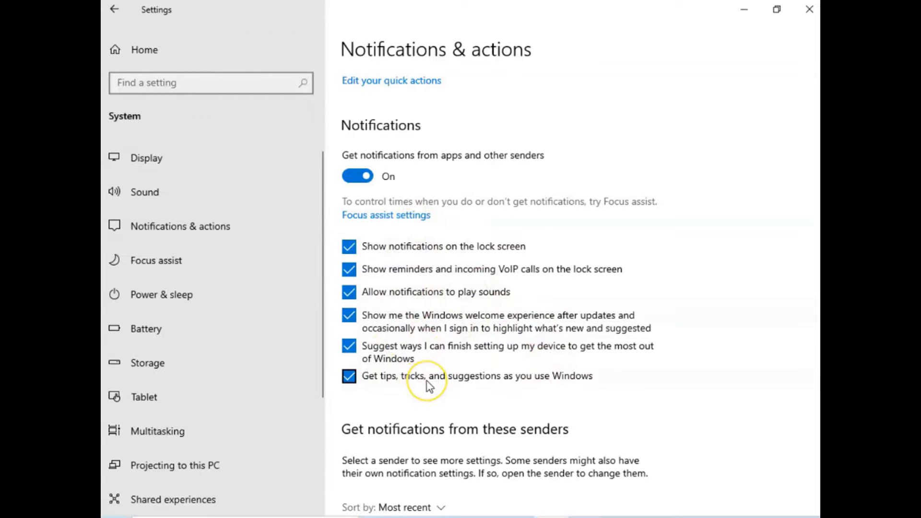
scroll(427, 381, "down", 3)
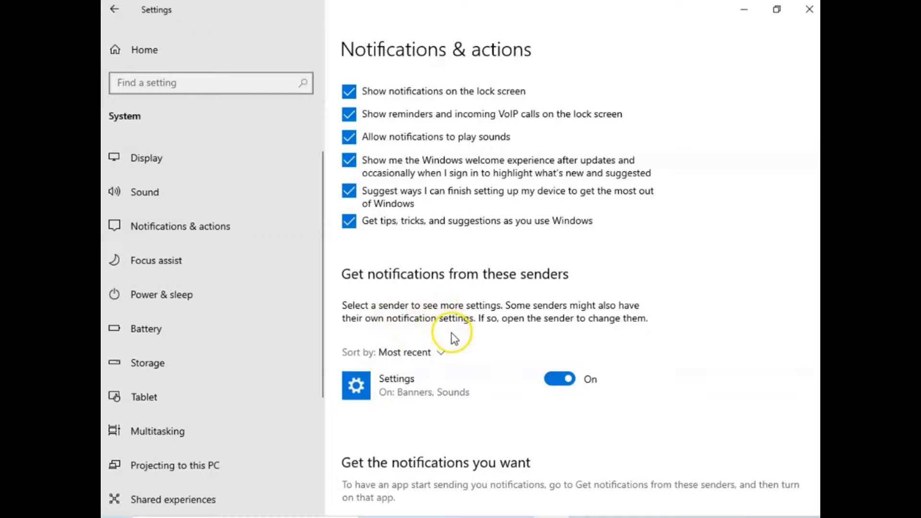
scroll(453, 337, "down", 3)
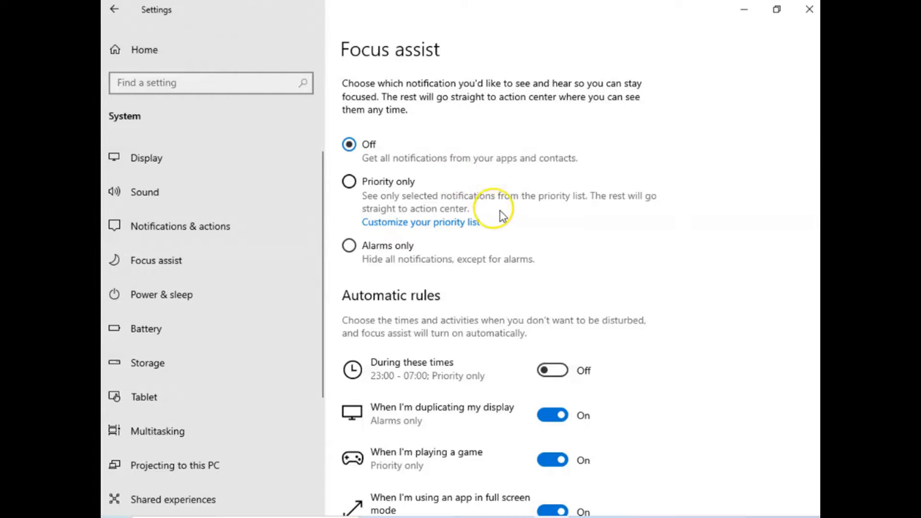
scroll(595, 273, "down", 3)
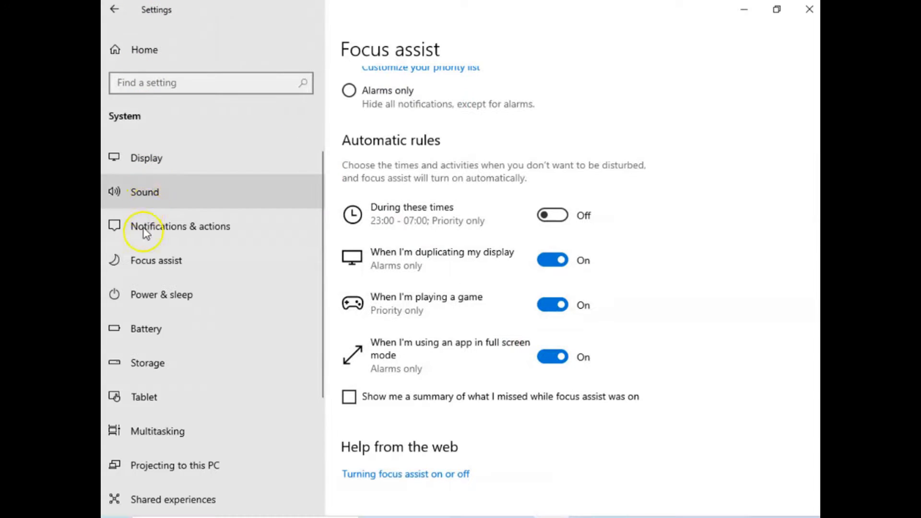
- Open the Power & sleep settings and examine the screen turn-off times on battery power and the additional power settings
left_click(158, 294)
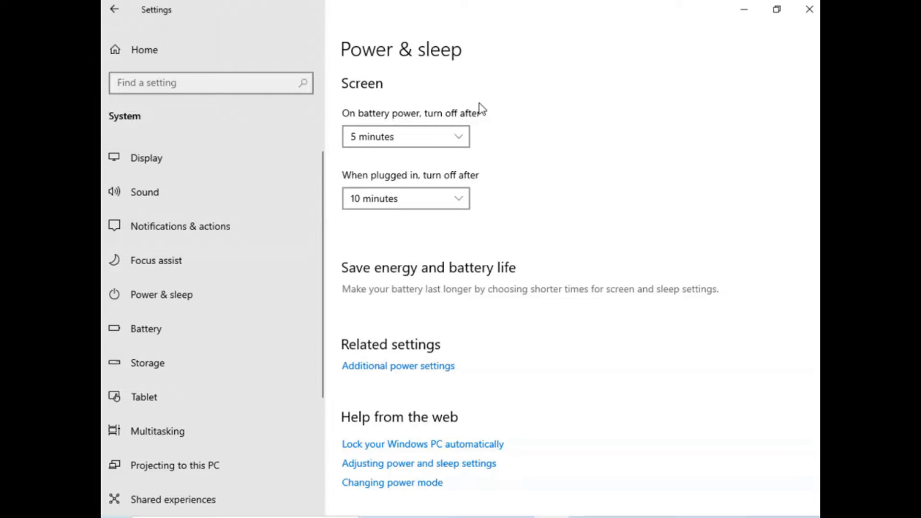
left_click(448, 138)
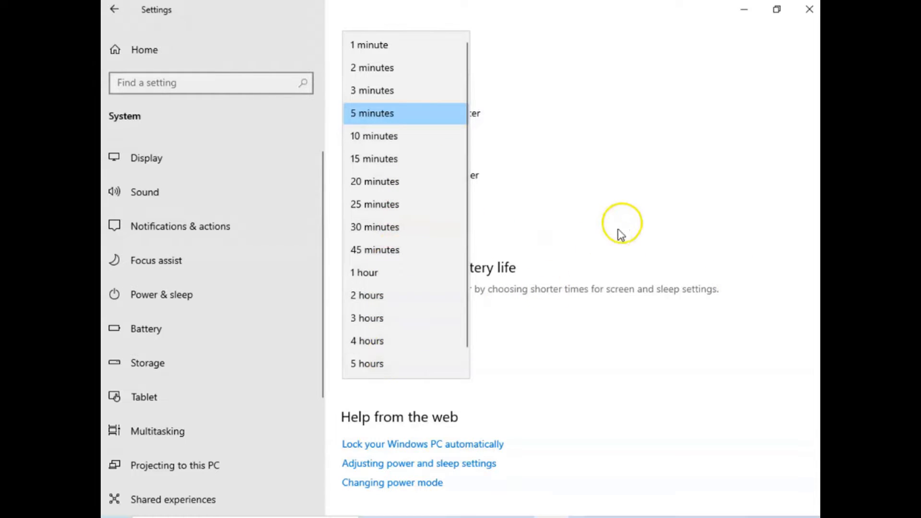
left_click(585, 220)
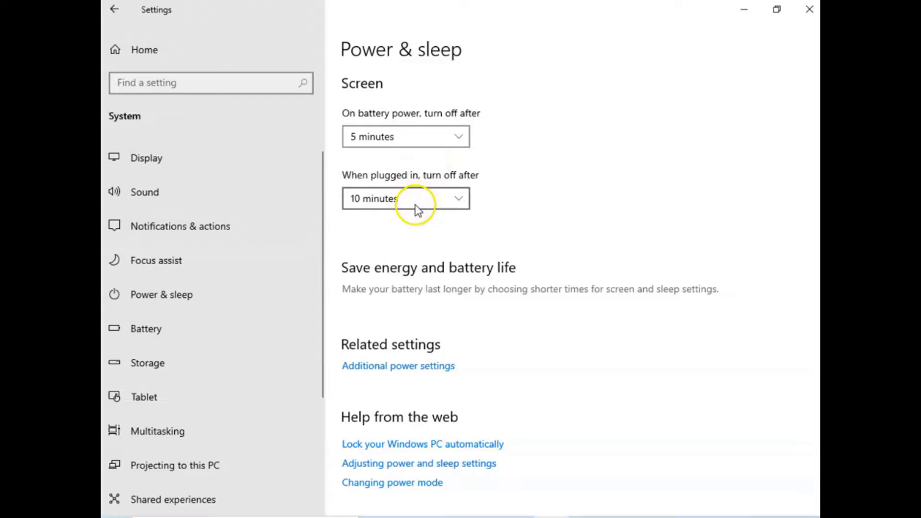
left_click(424, 373)
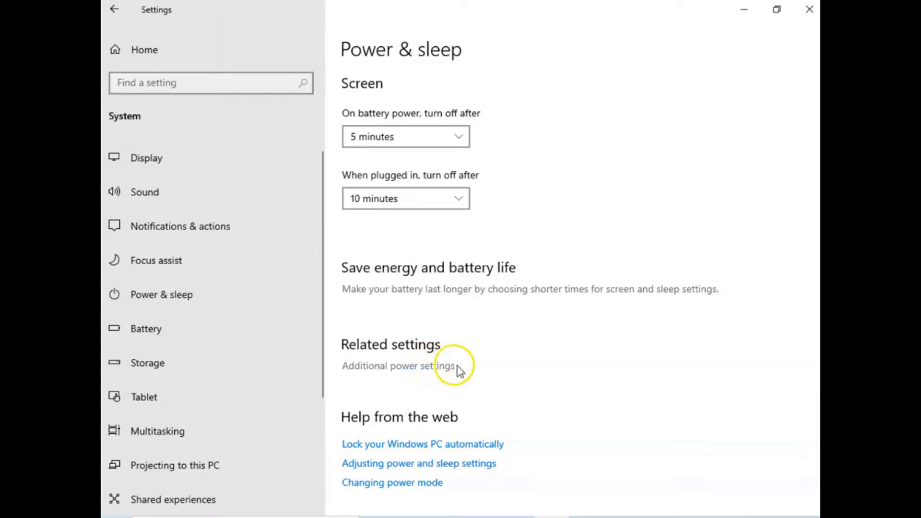
scroll(461, 371, "down", 2)
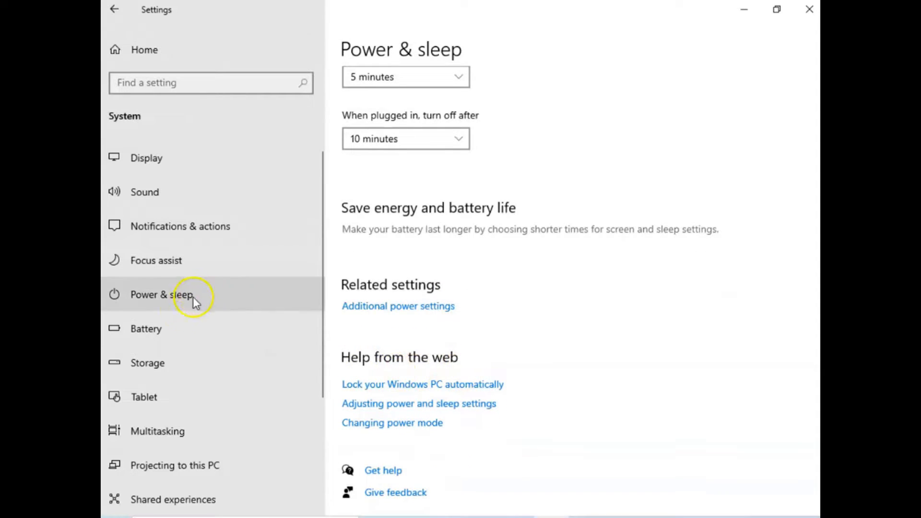
- Open the Battery settings and review the battery saver options and battery usage per app
left_click(169, 328)
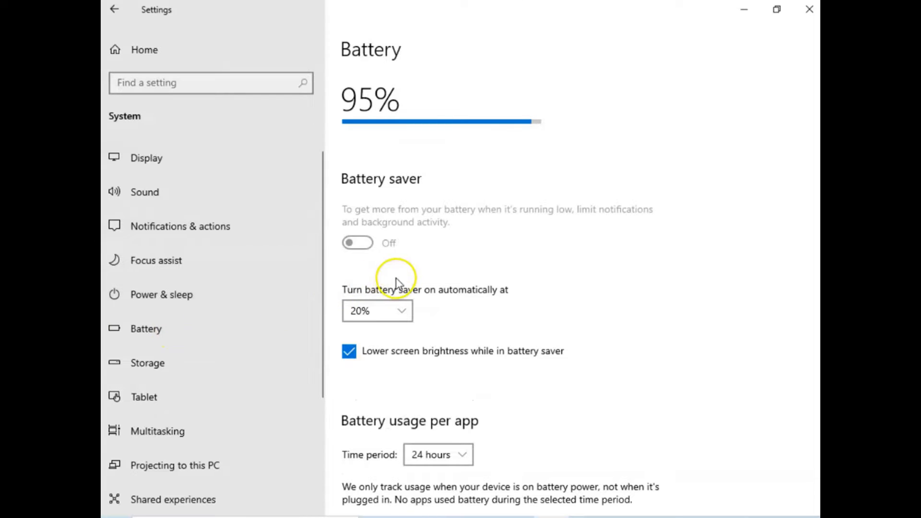
scroll(528, 288, "down", 2)
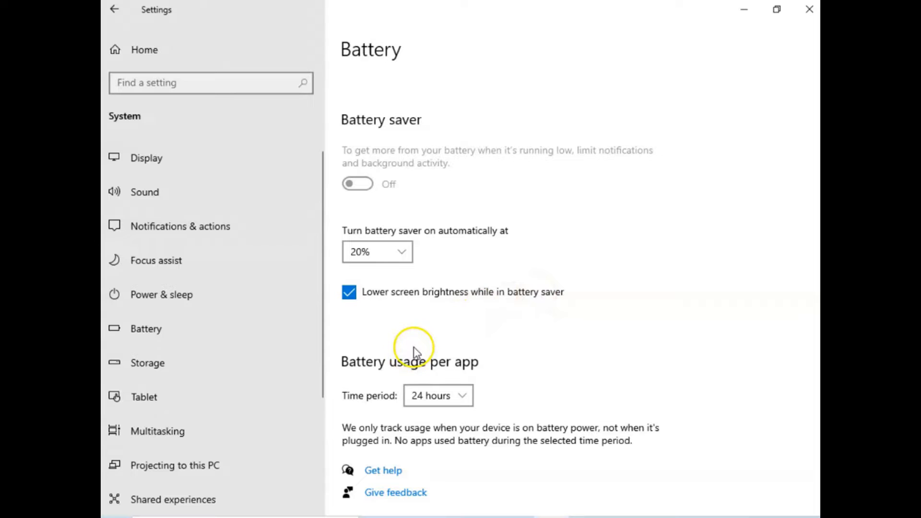
scroll(414, 346, "up", 2)
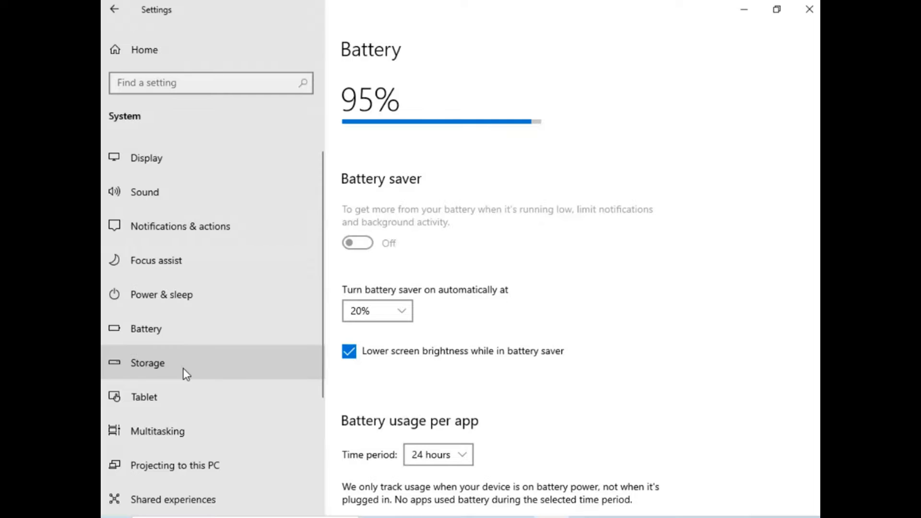
- View the Tablet settings and the Multitasking options for snapping windows, timeline, Alt + Tab and virtual desktops
left_click(177, 391)
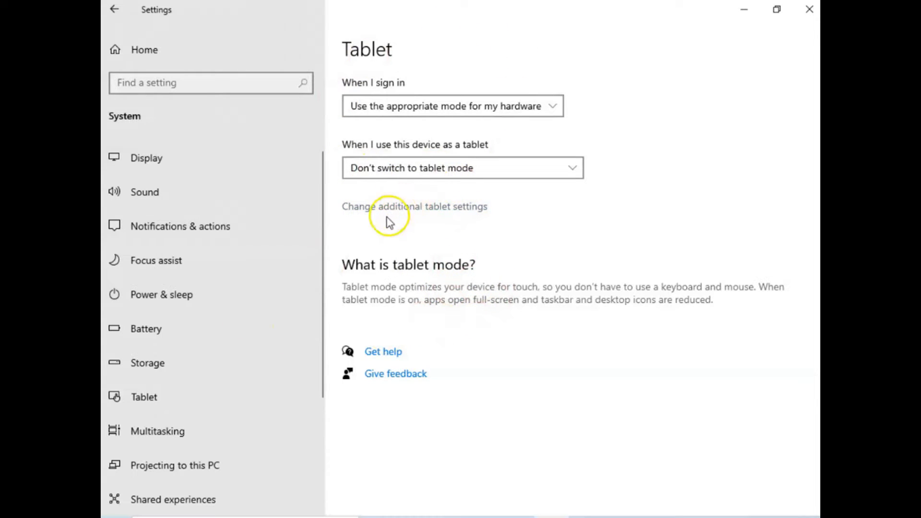
left_click(161, 427)
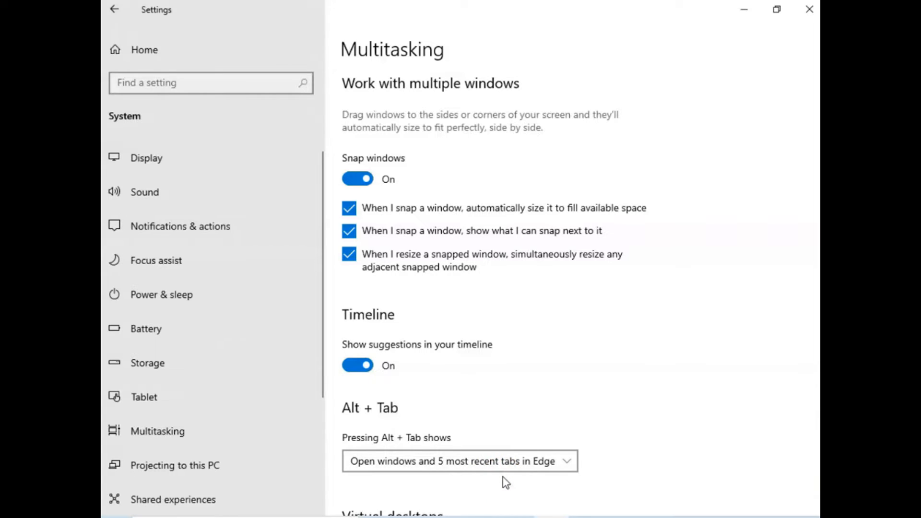
scroll(506, 482, "down", 3)
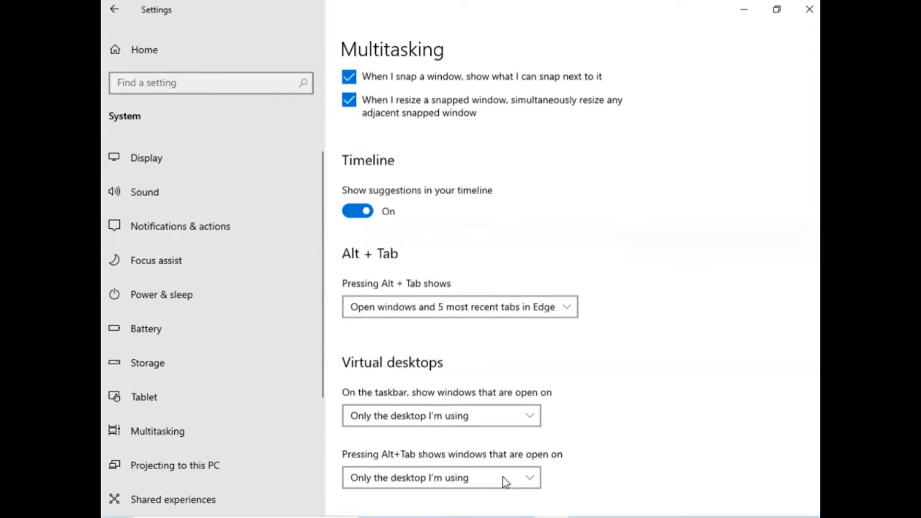
scroll(506, 482, "down", 2)
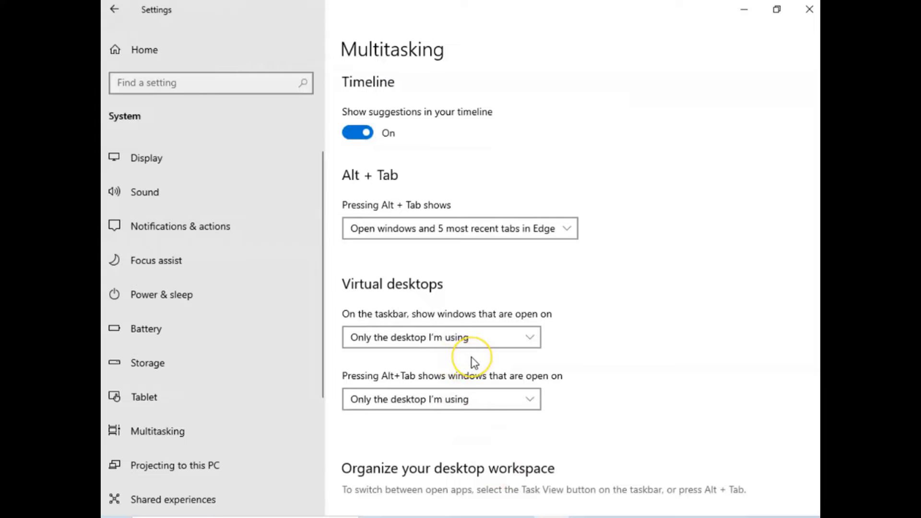
scroll(484, 379, "down", 3)
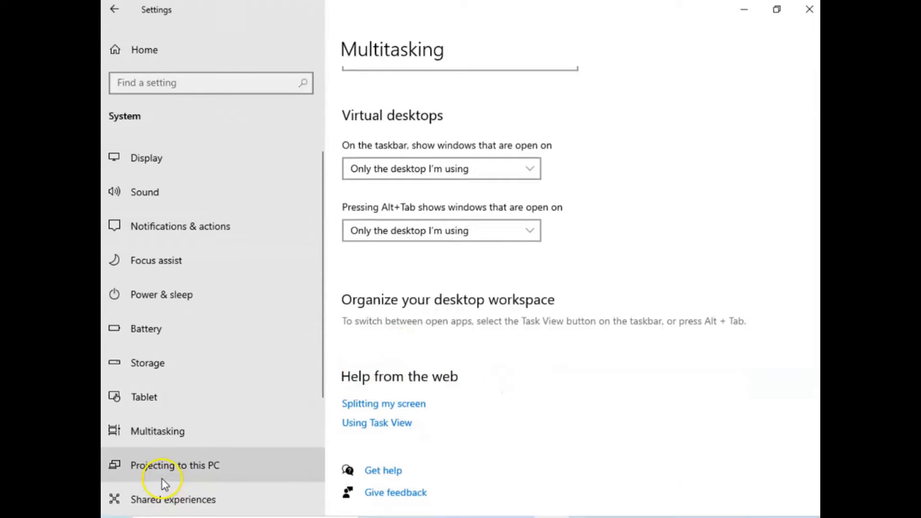
- View the Shared experiences settings and the Clipboard options for history and sync across devices
left_click(162, 497)
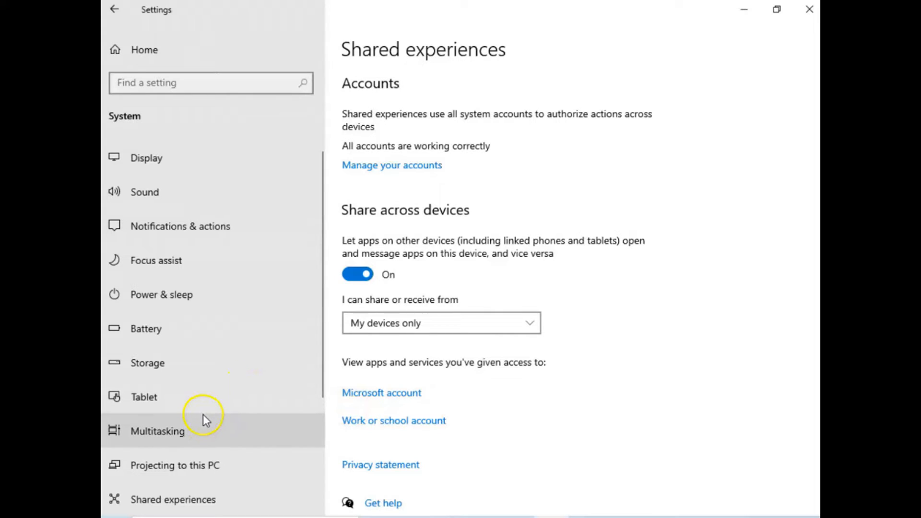
scroll(203, 414, "down", 2)
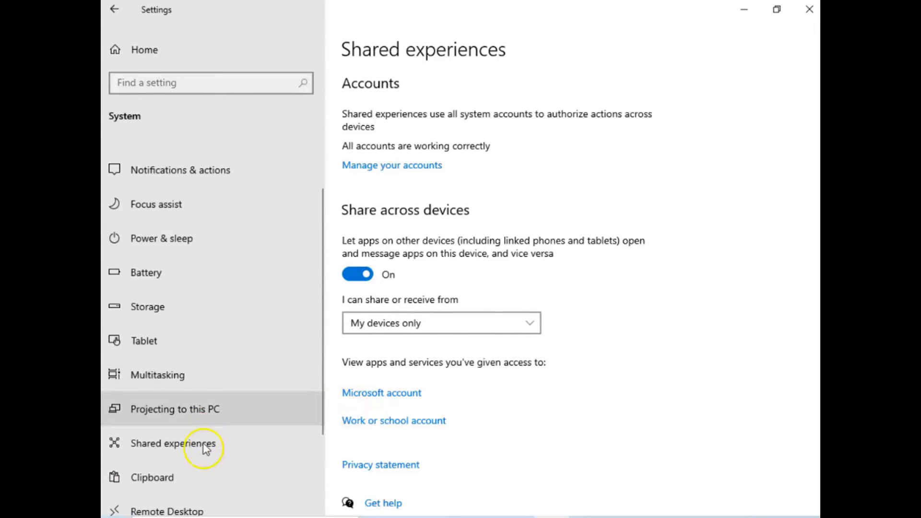
left_click(195, 468)
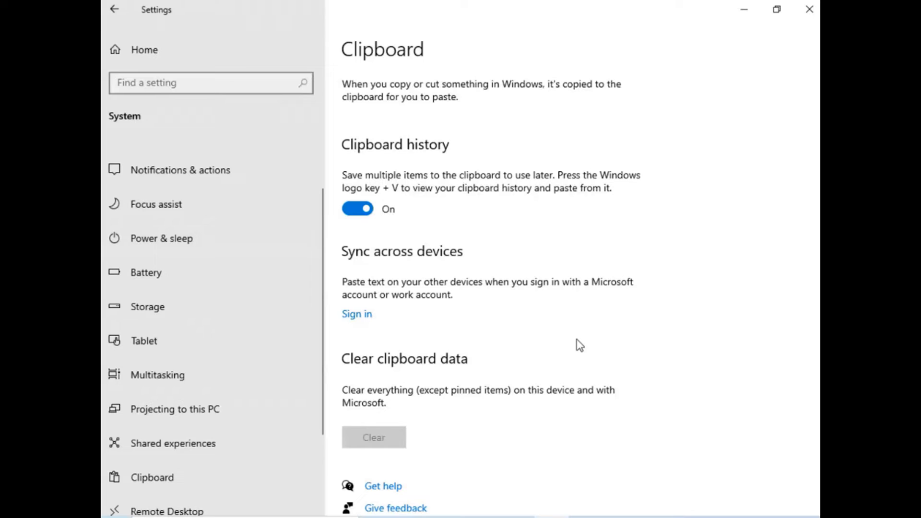
left_click(372, 321)
- Return from the System category to the Settings home page
scroll(197, 432, "down", 1)
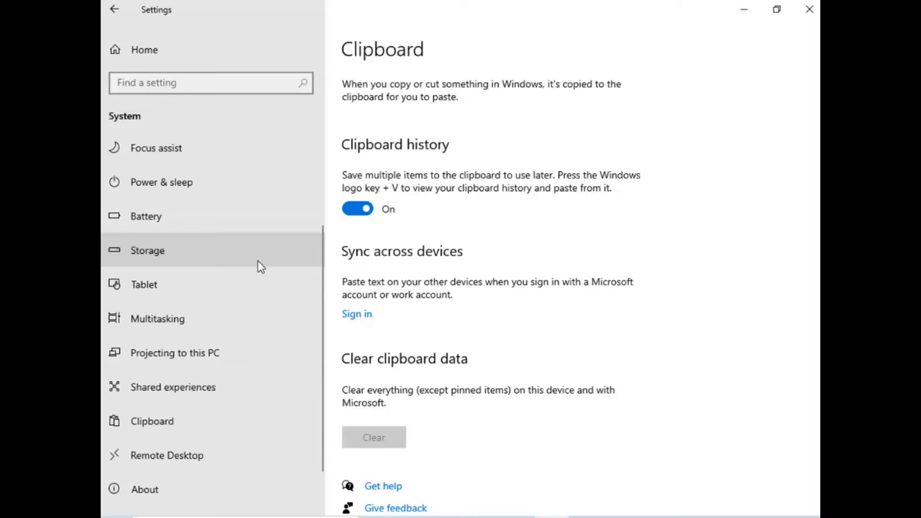
left_click(211, 200)
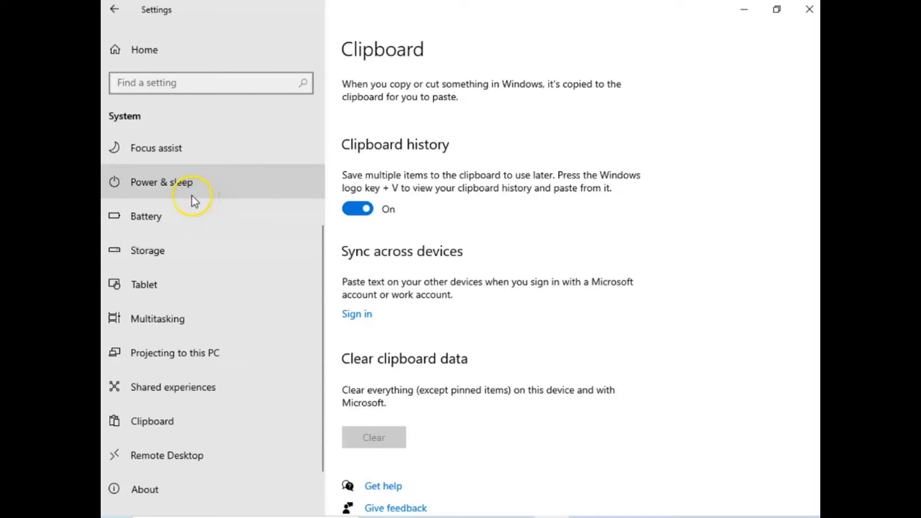
left_click(158, 66)
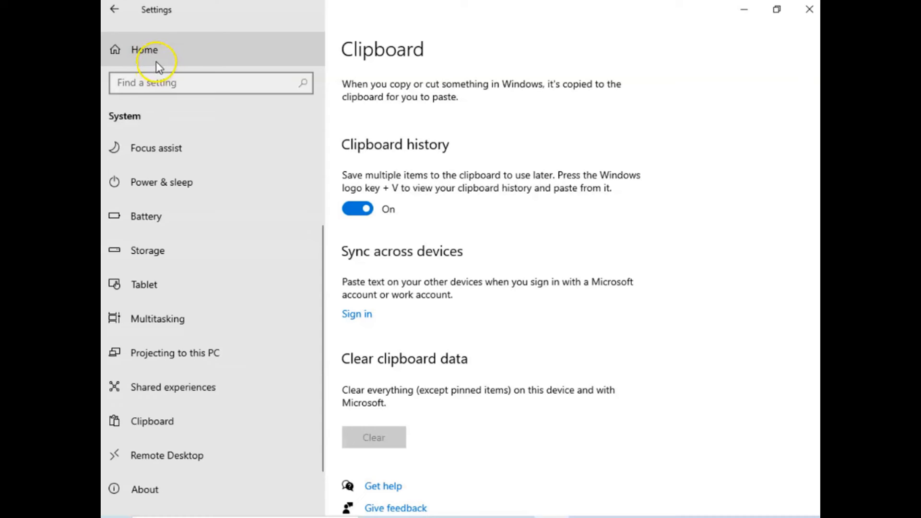